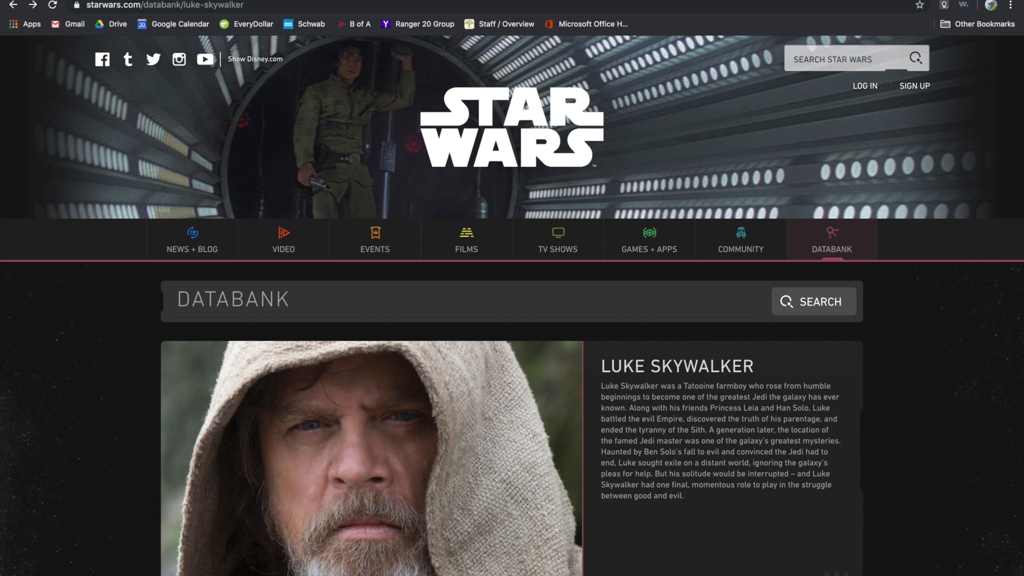
left_click(510, 6)
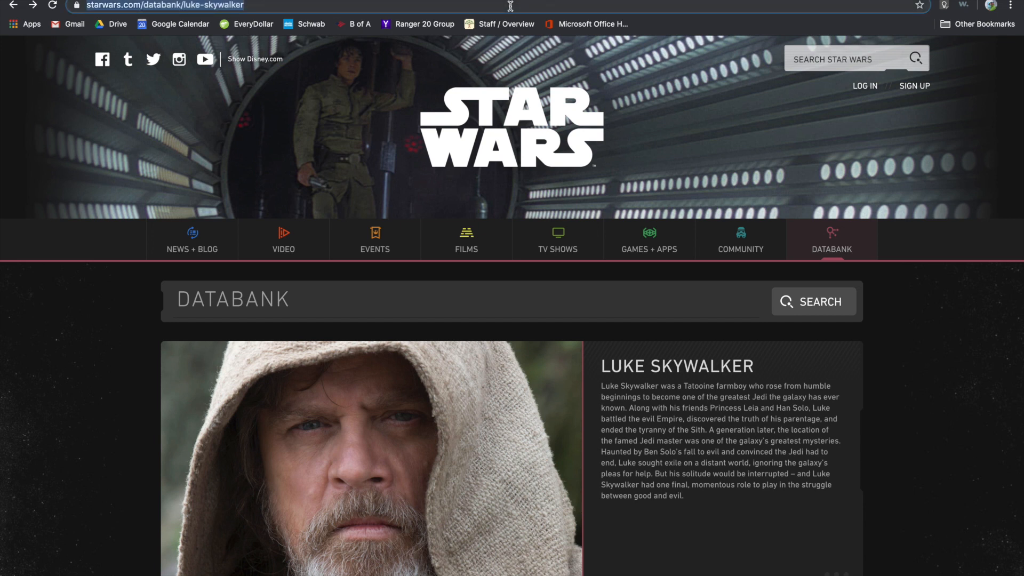
type("www.")
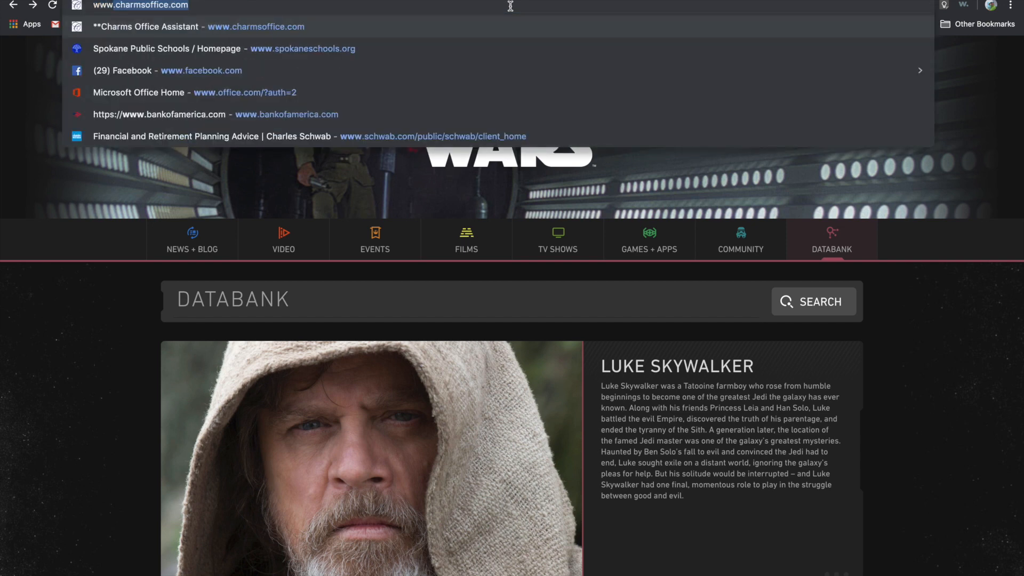
type("ch")
key("Return")
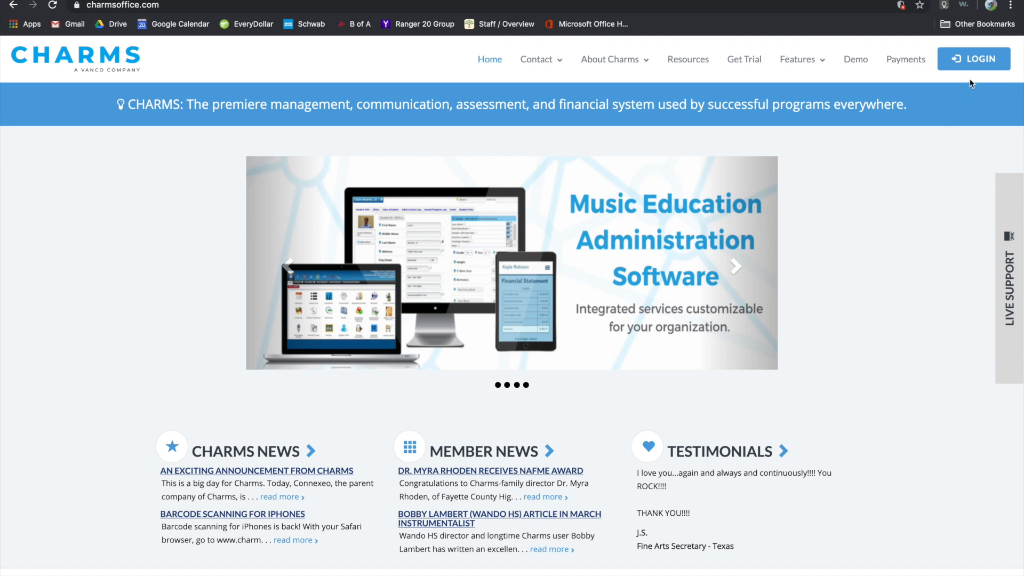
Open the Parents/Students/Members login and enter the school's code.
left_click(979, 66)
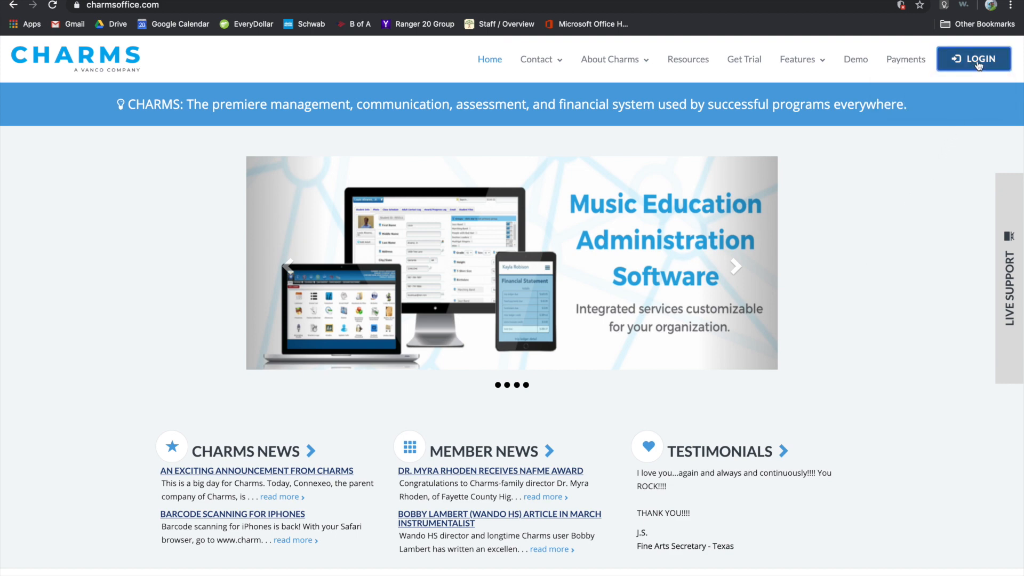
left_click(974, 66)
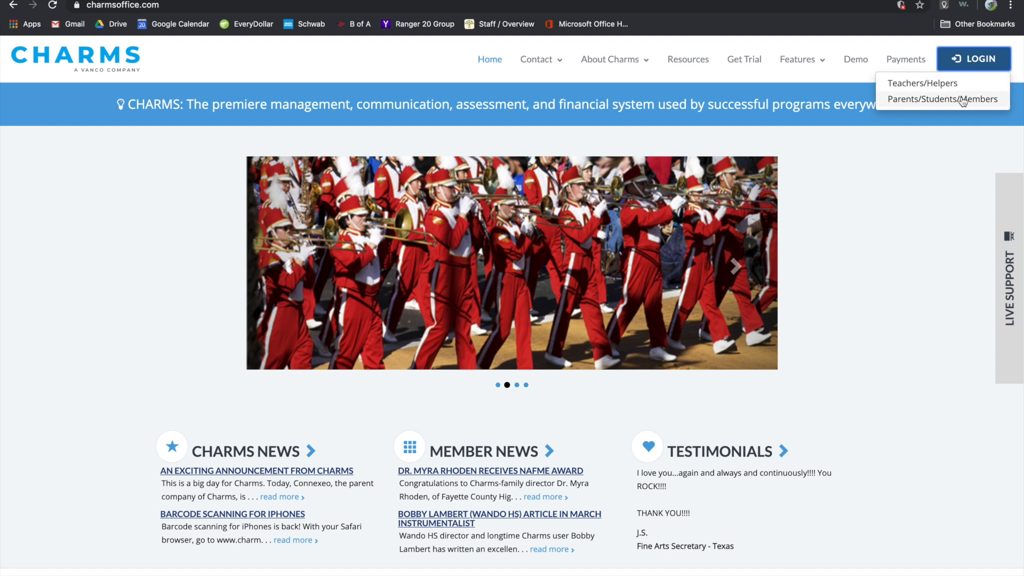
left_click(978, 61)
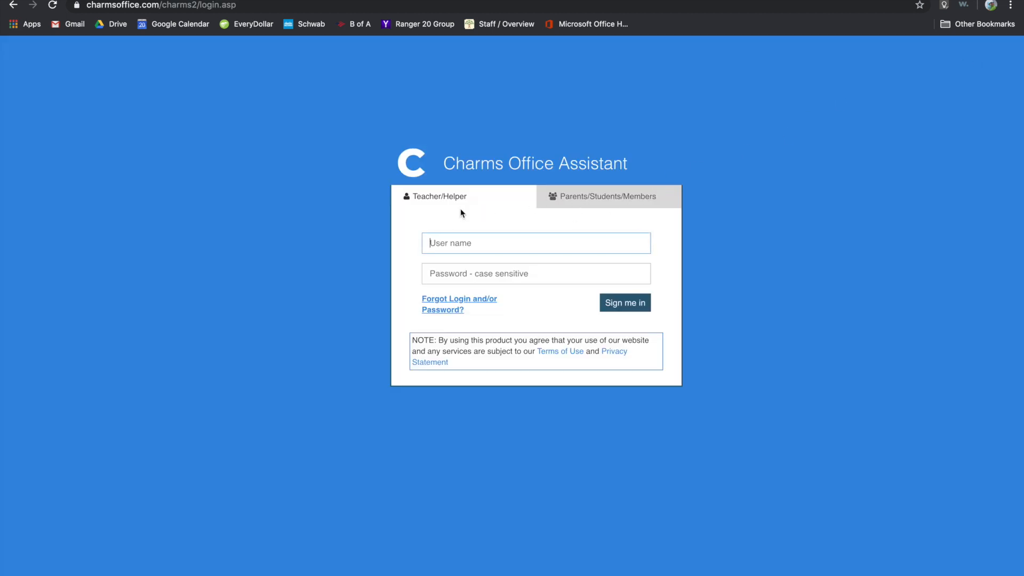
left_click(609, 200)
left_click(521, 246)
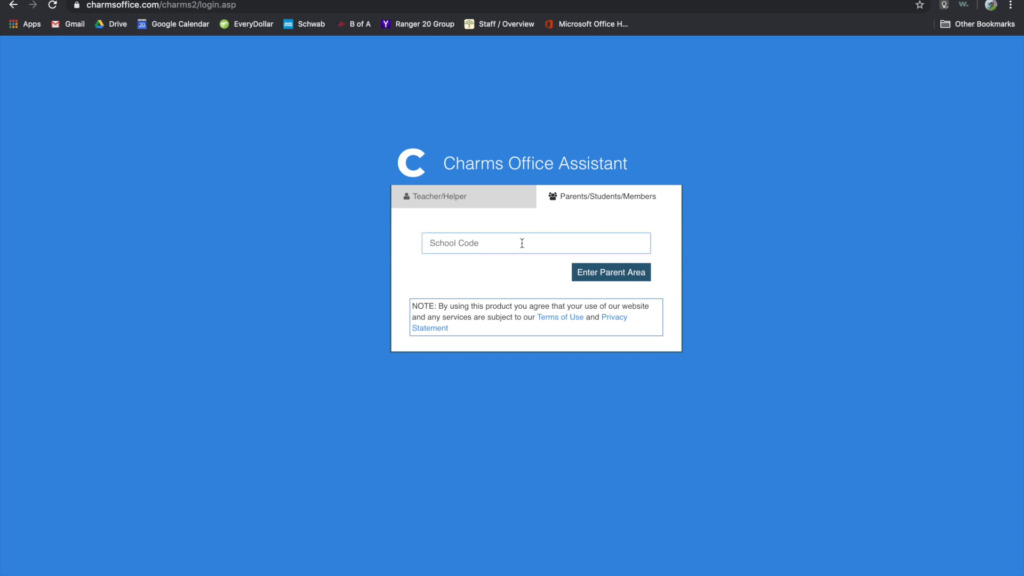
Enter the Shadle Park High School Music parent area and select the Student Area Password field.
left_click(614, 275)
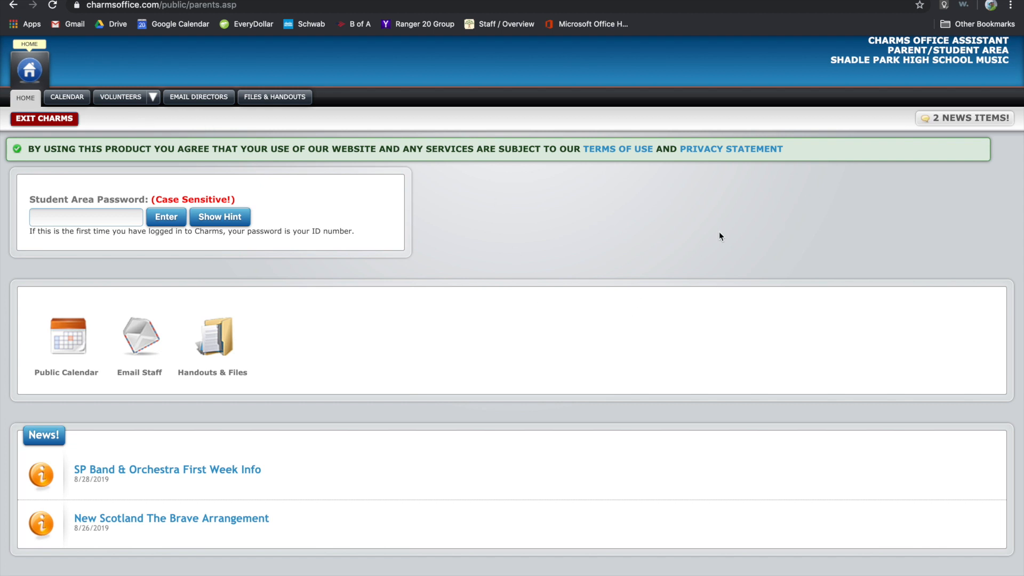
left_click_drag(822, 47, 909, 70)
left_click(967, 60)
left_click_drag(1011, 60, 830, 56)
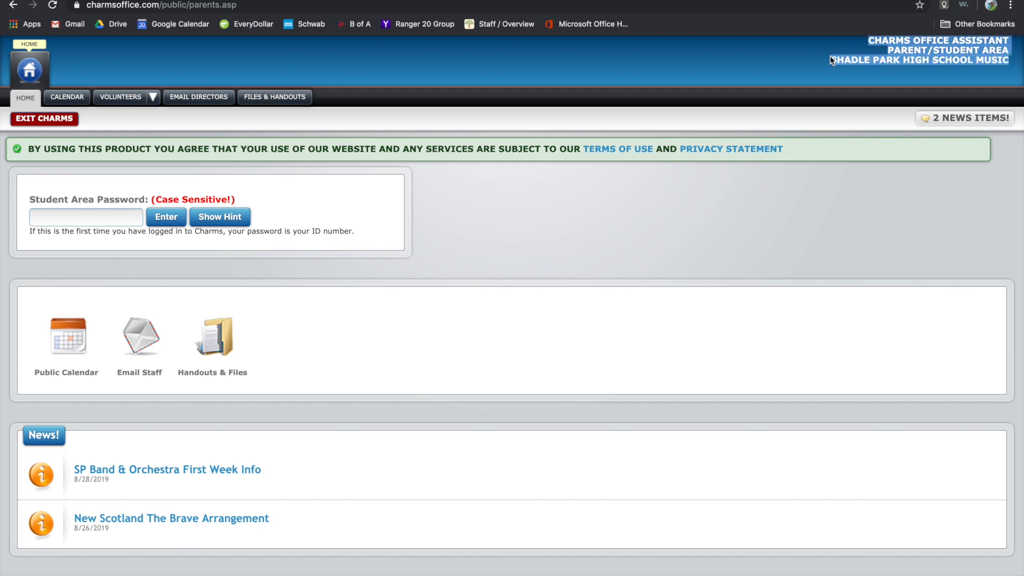
left_click(842, 63)
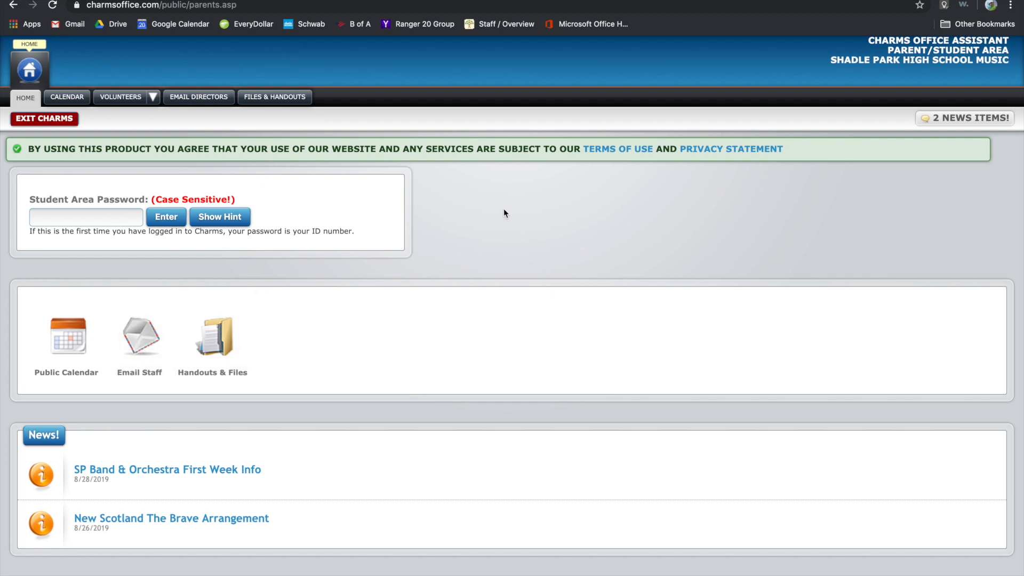
left_click(94, 218)
left_click_drag(356, 233, 313, 230)
left_click(216, 235)
Sign in to the student area using the student ID number as the password.
left_click(297, 217)
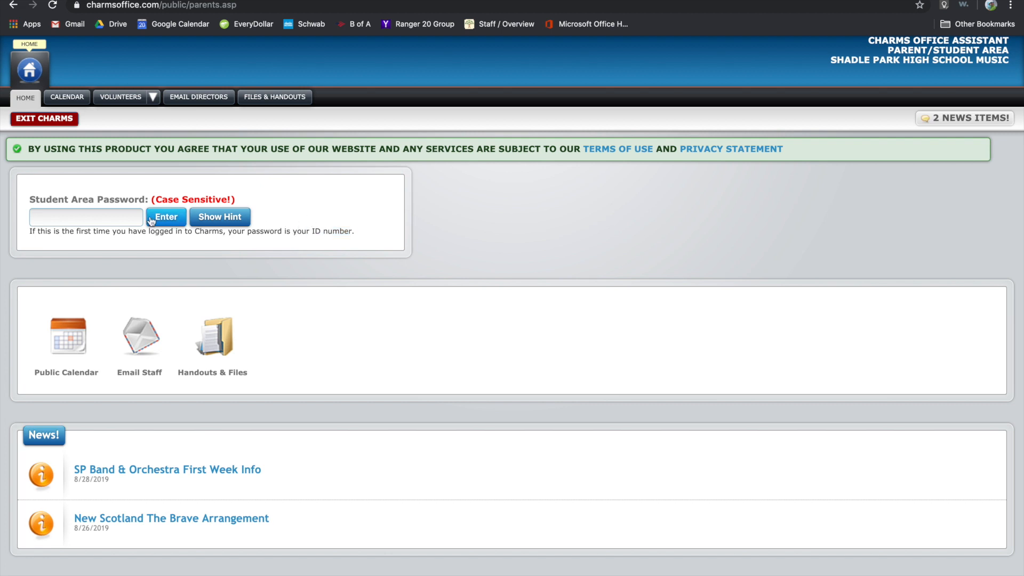
left_click(89, 216)
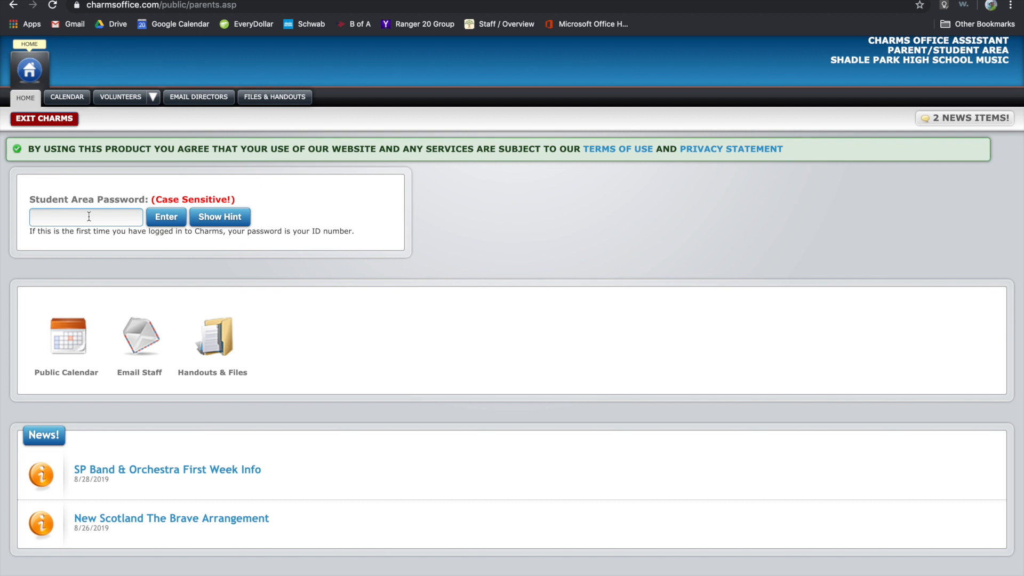
type("•••••••••••••")
left_click(173, 221)
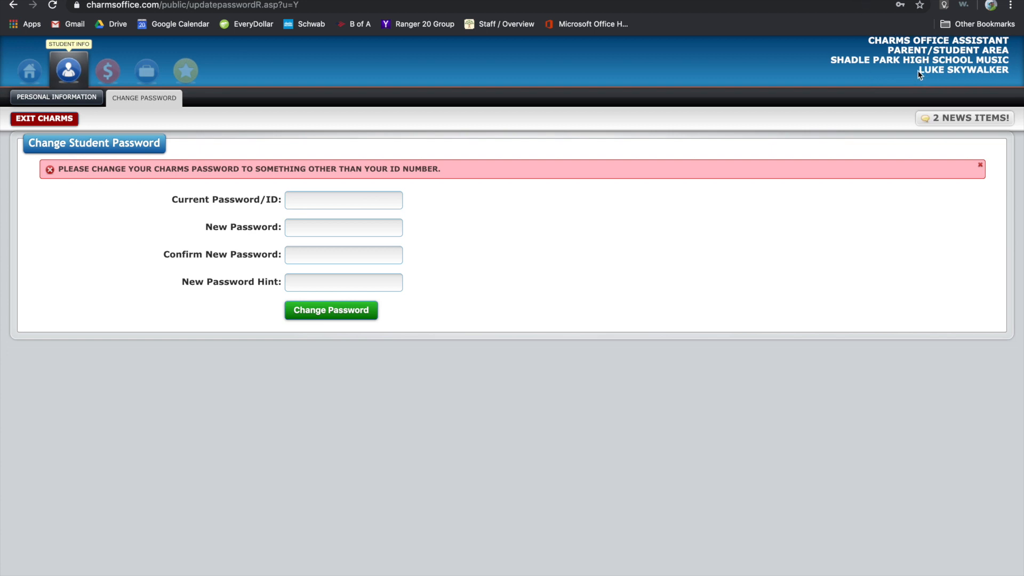
Replace the ID-number password with a new confirmed password and hint, and submit the change.
left_click_drag(922, 70, 1013, 68)
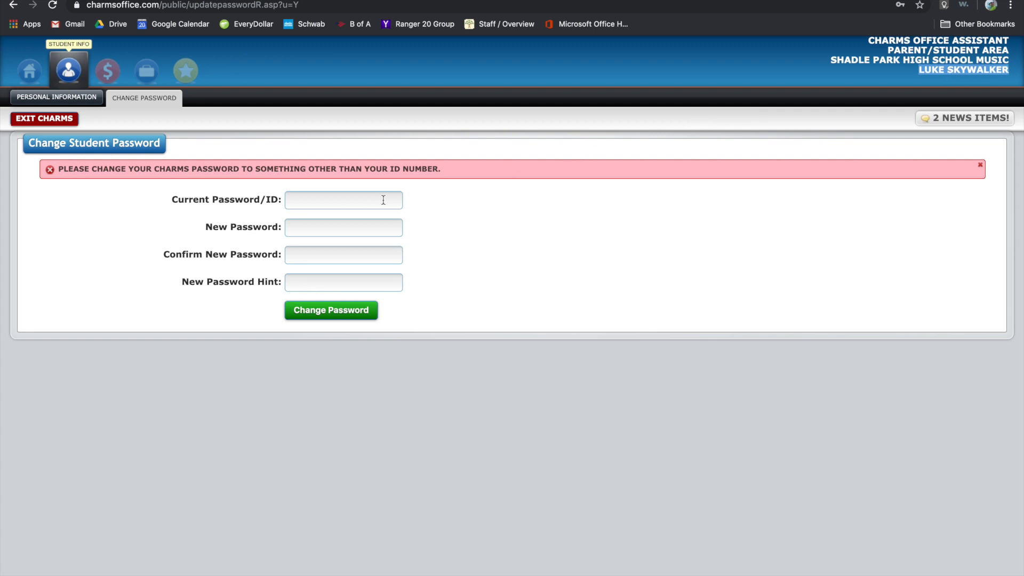
left_click(349, 201)
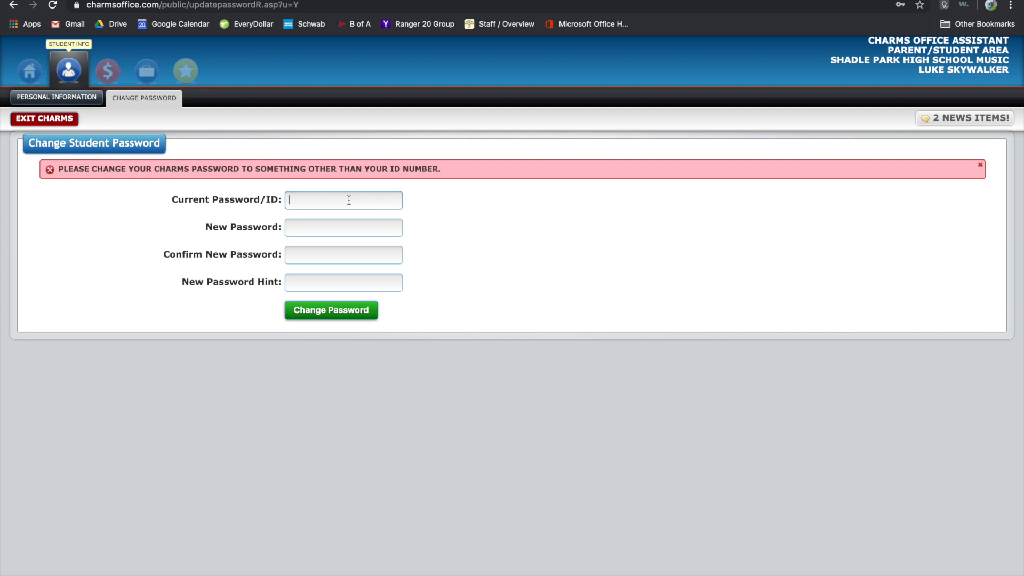
type("•••••••••••••")
left_click(335, 228)
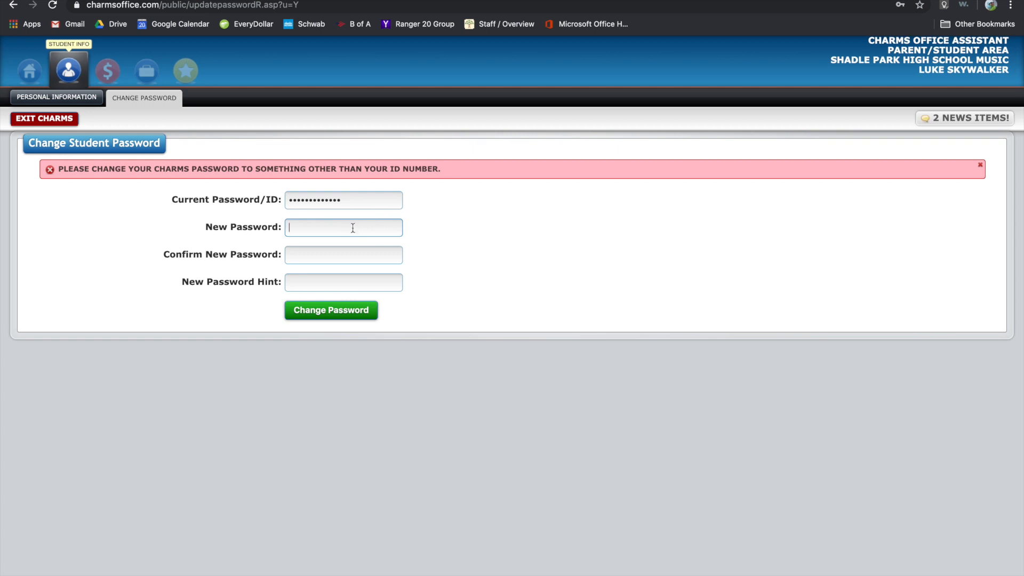
type("••••••••")
left_click(344, 257)
type("••••")
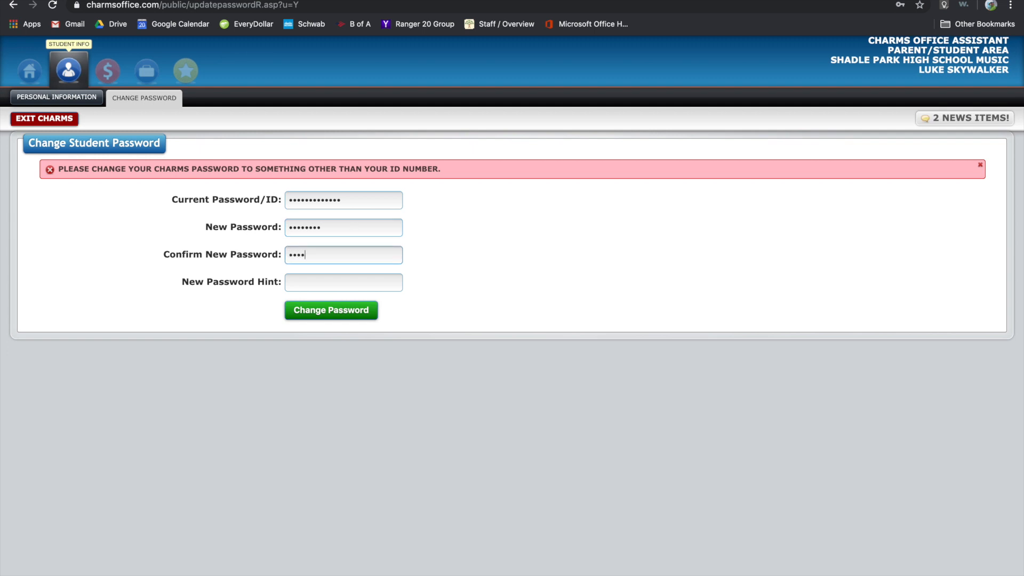
type("••••")
left_click(328, 283)
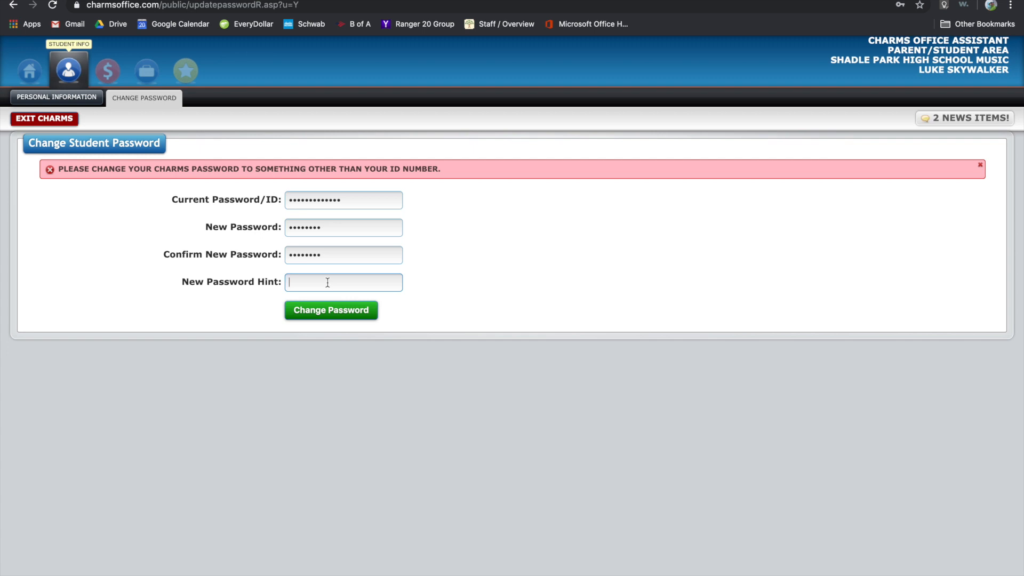
type("Not the droids")
type(" you are l")
type("ooking for")
type("...")
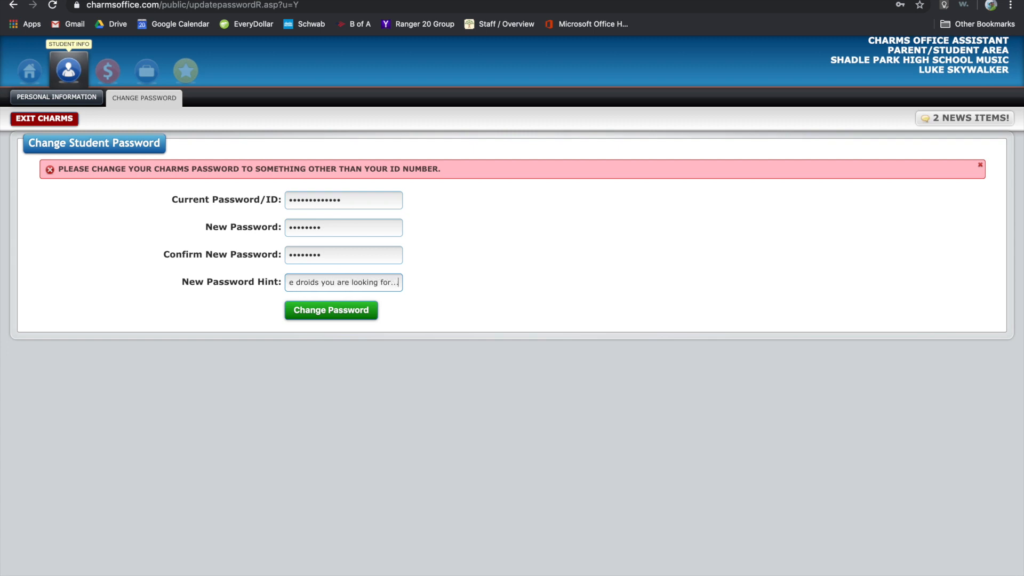
left_click(347, 314)
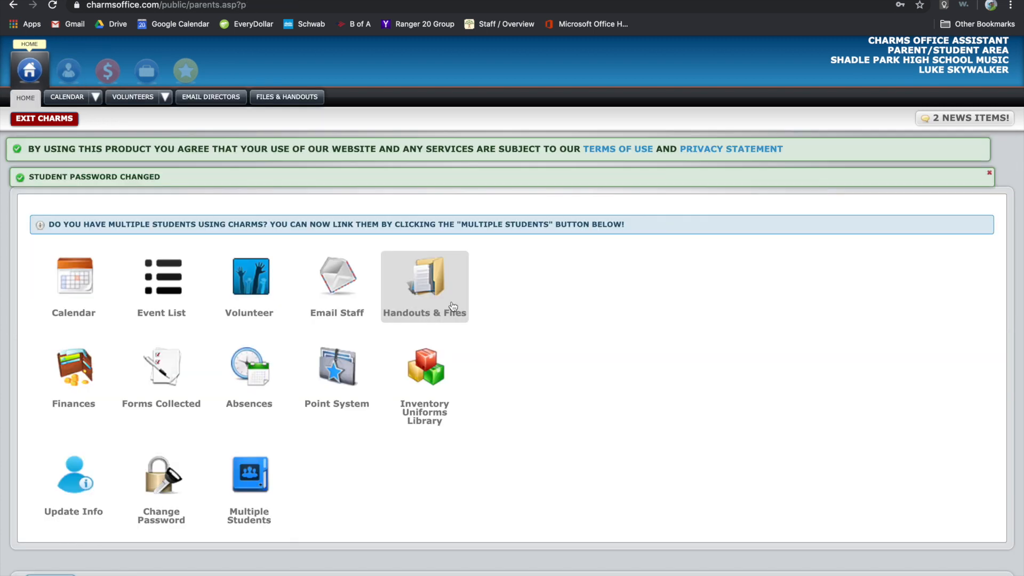
scroll(531, 312, "down", 1)
scroll(531, 313, "up", 1)
scroll(532, 315, "down", 1)
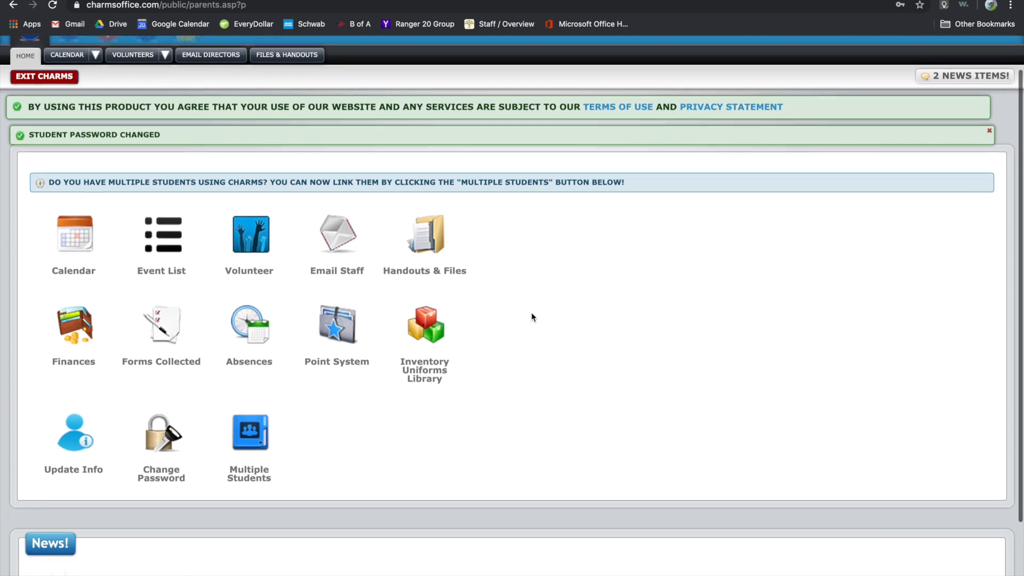
scroll(532, 315, "up", 1)
scroll(532, 312, "down", 1)
scroll(531, 312, "up", 1)
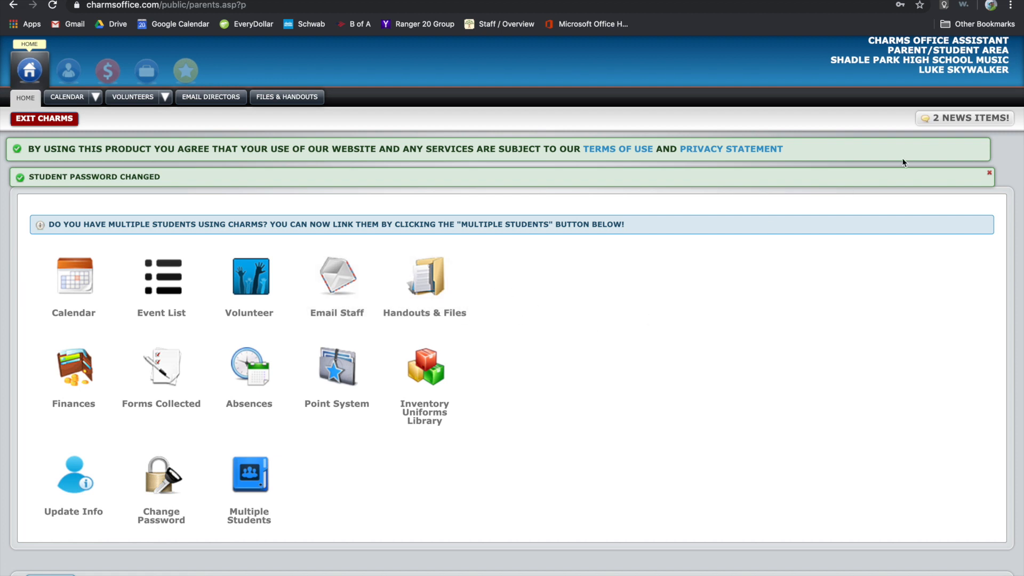
left_click_drag(922, 70, 1011, 71)
left_click(613, 309)
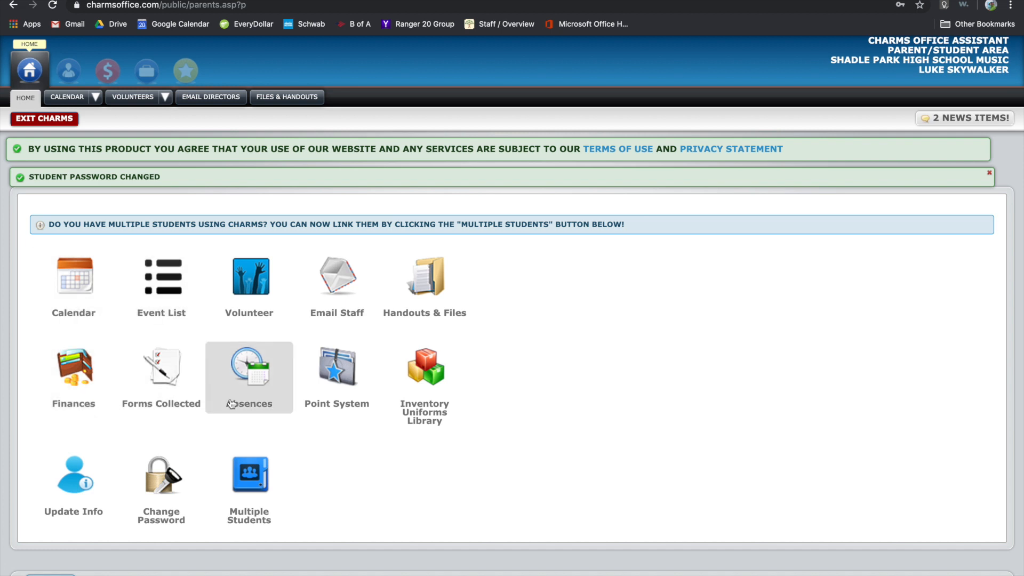
Open the student's personal information form for editing.
left_click(84, 468)
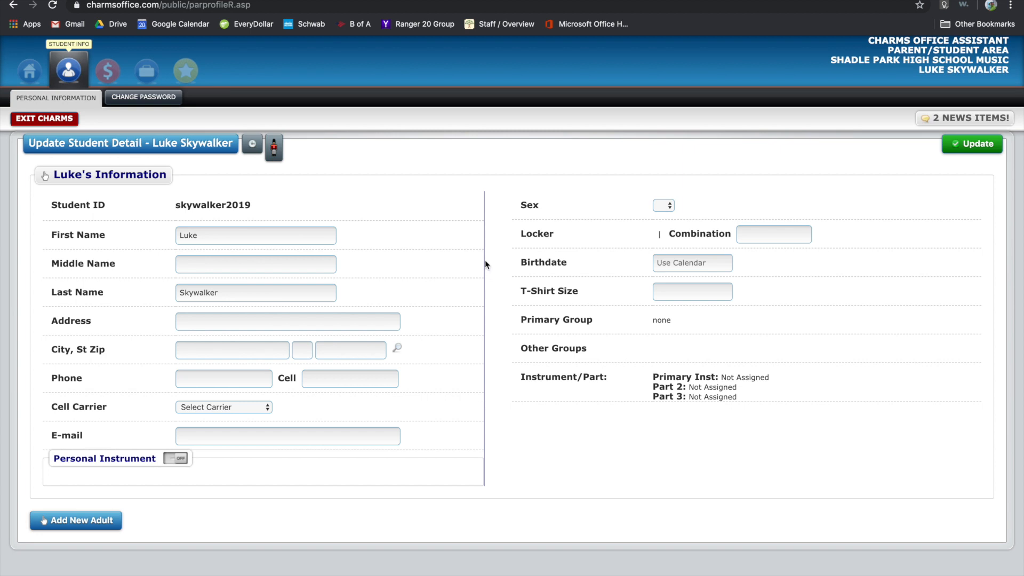
left_click(233, 236)
left_click(229, 293)
left_click_drag(251, 206, 177, 202)
left_click(256, 206)
left_click(241, 261)
left_click(275, 327)
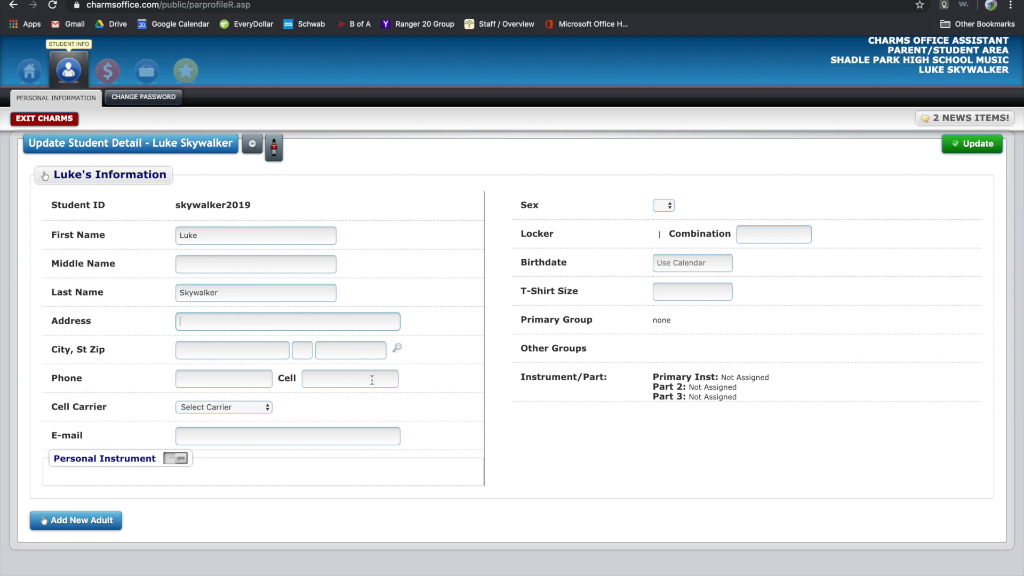
Enter the student's school e-mail address and set Sex to M, leaving Birthdate empty.
left_click(323, 436)
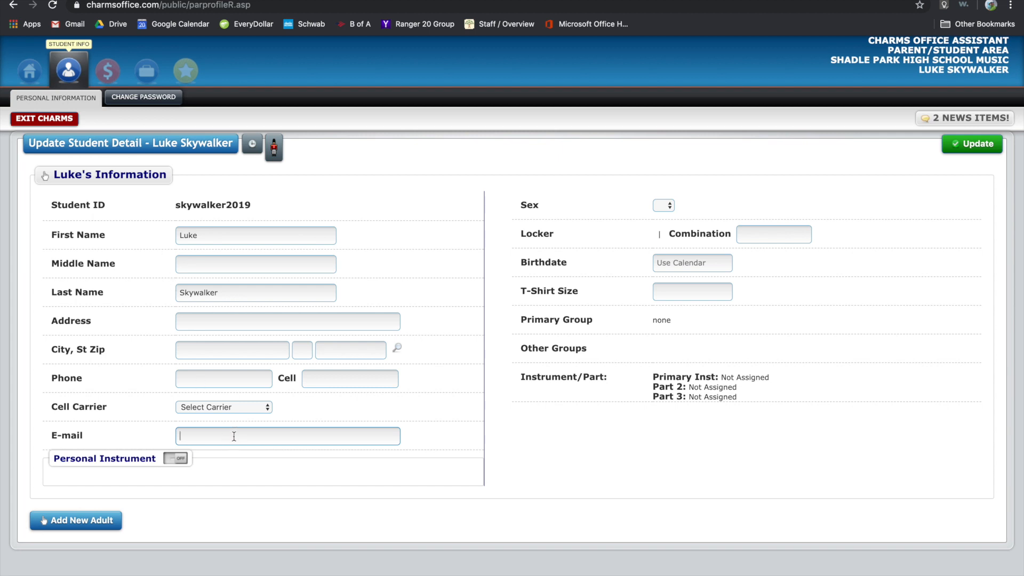
left_click(433, 445)
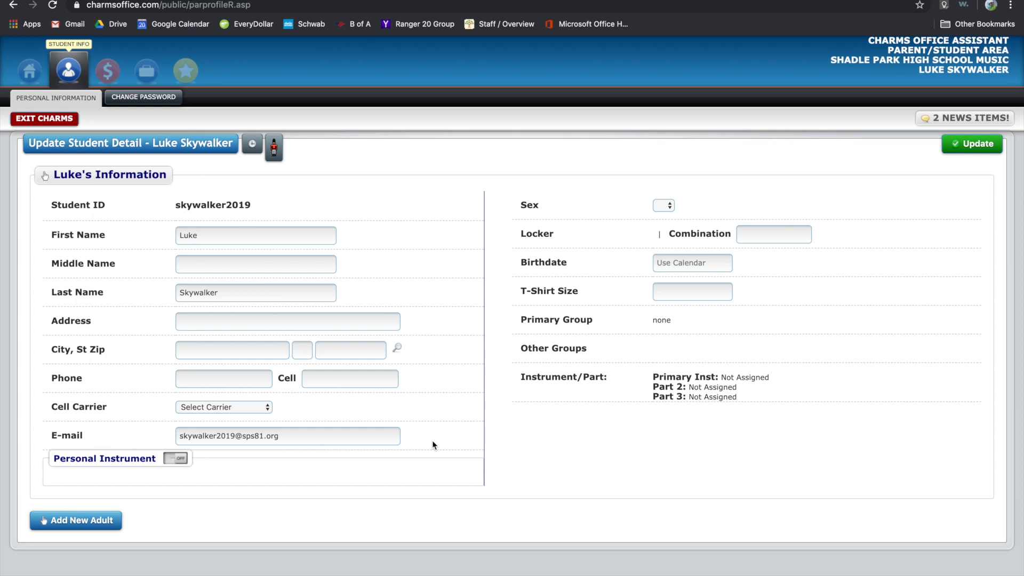
left_click(664, 205)
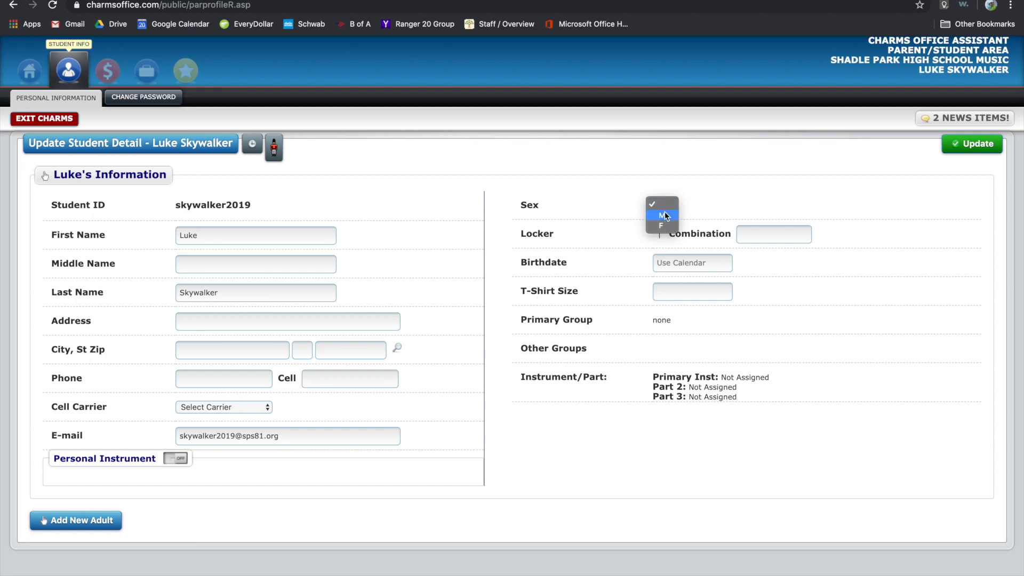
left_click(667, 215)
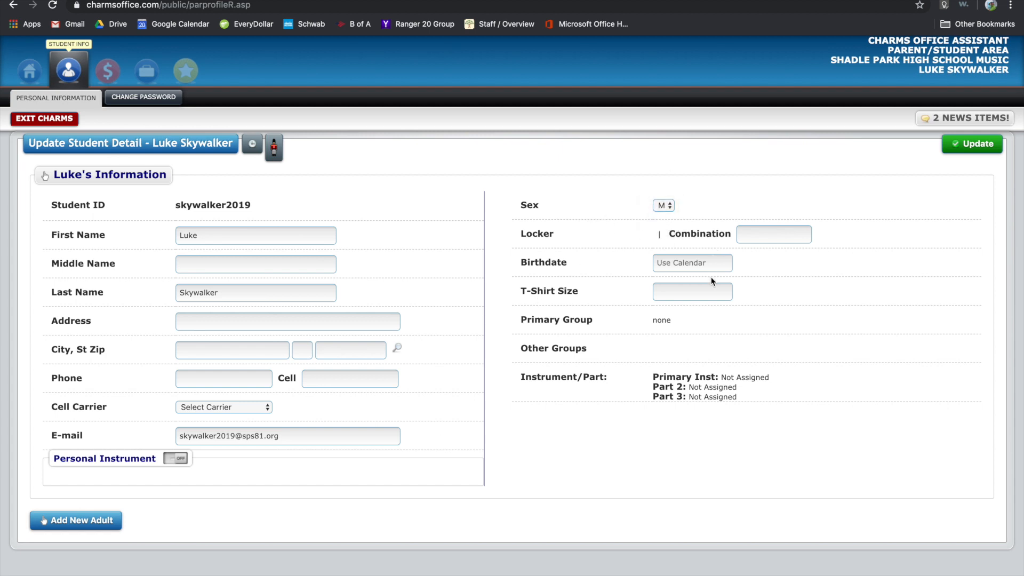
left_click(702, 263)
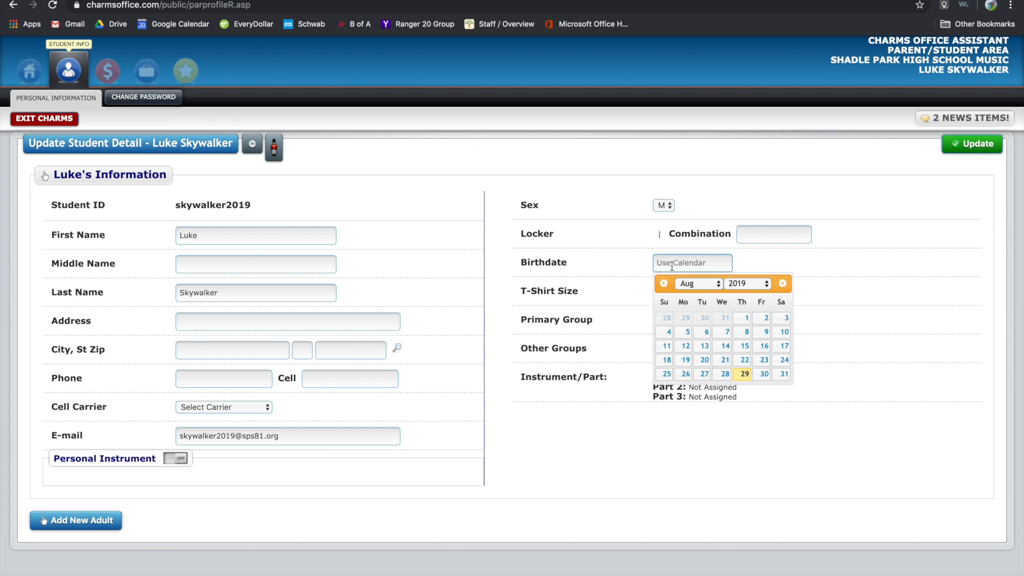
left_click(618, 265)
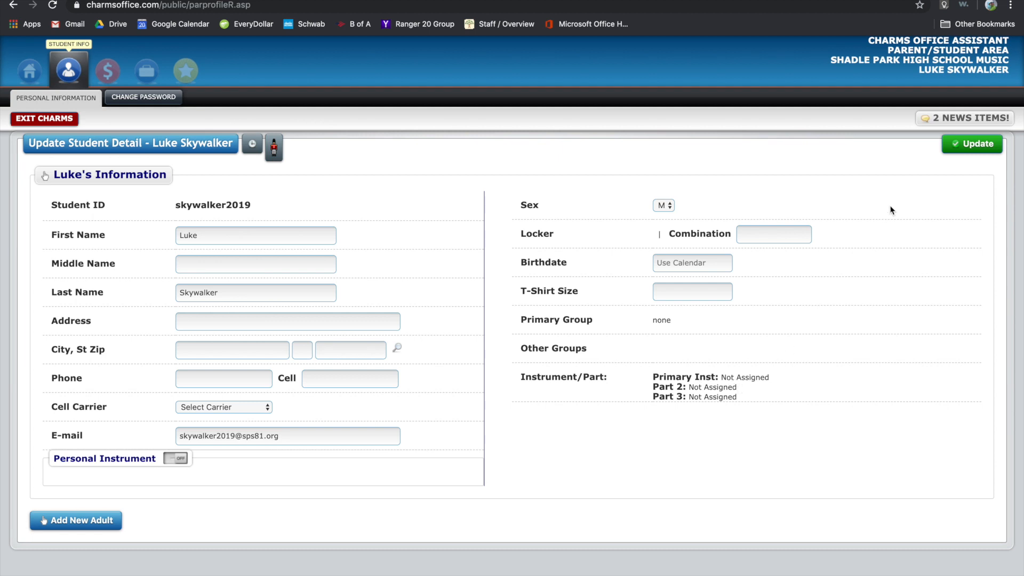
Save the student's details and start a new adult contact with the mother's first and last name.
left_click(973, 153)
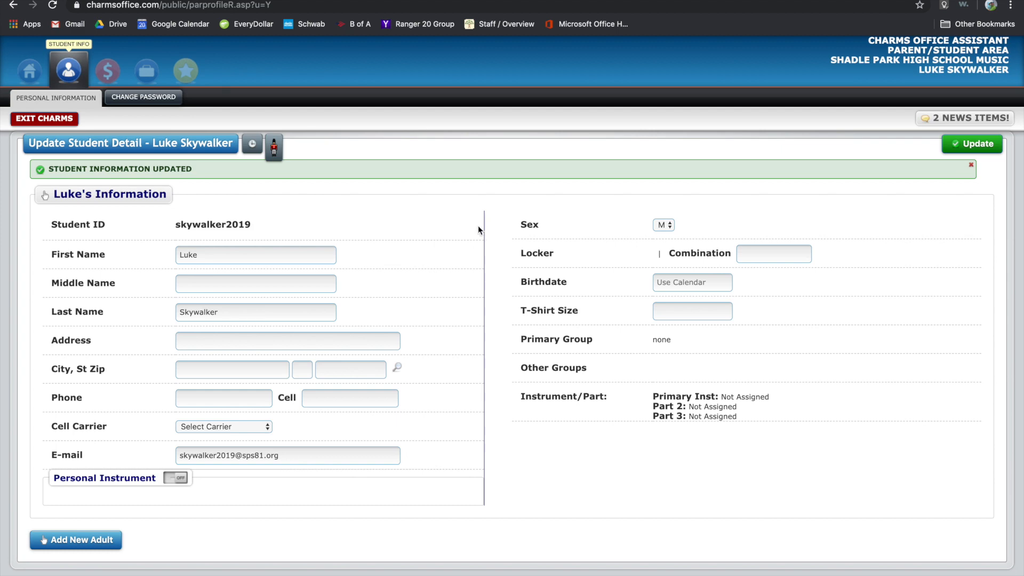
left_click(82, 541)
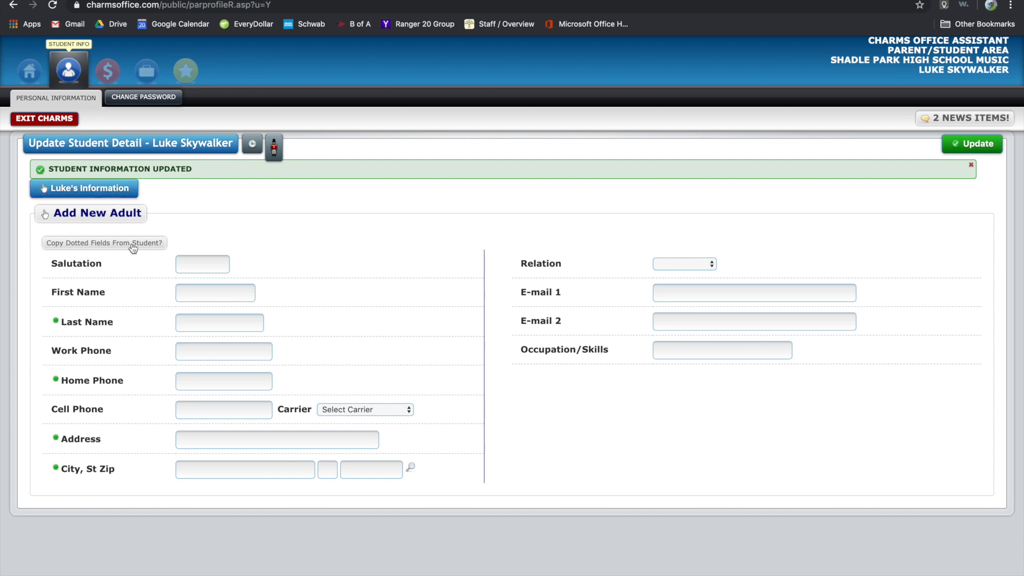
left_click(190, 263)
key("Tab")
type("Padme")
left_click(223, 320)
type("Amidala")
Add the mother's e-mail address, set Relation to Mother, and save the contact.
left_click(221, 409)
left_click(349, 391)
left_click(681, 294)
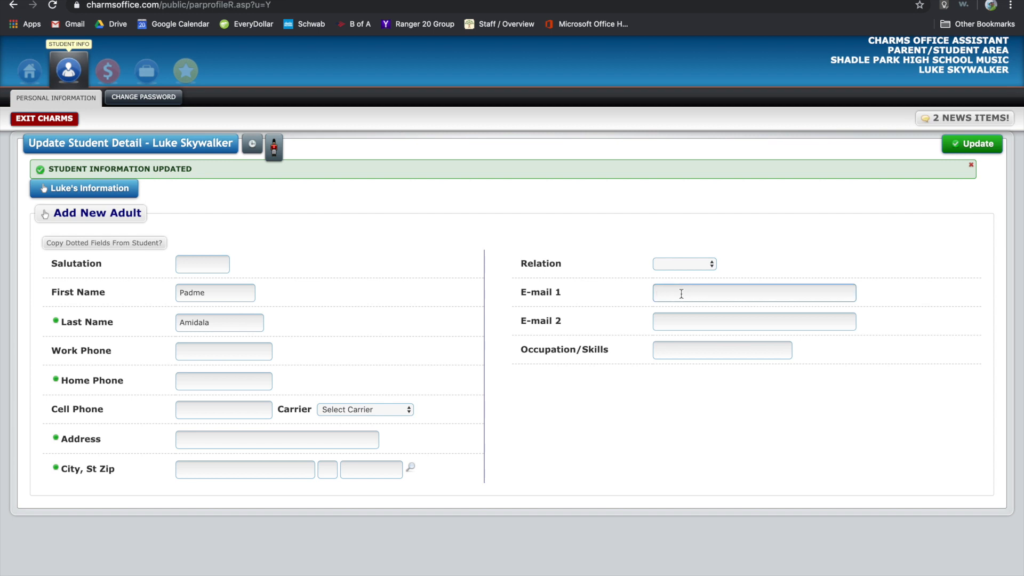
left_click(632, 417)
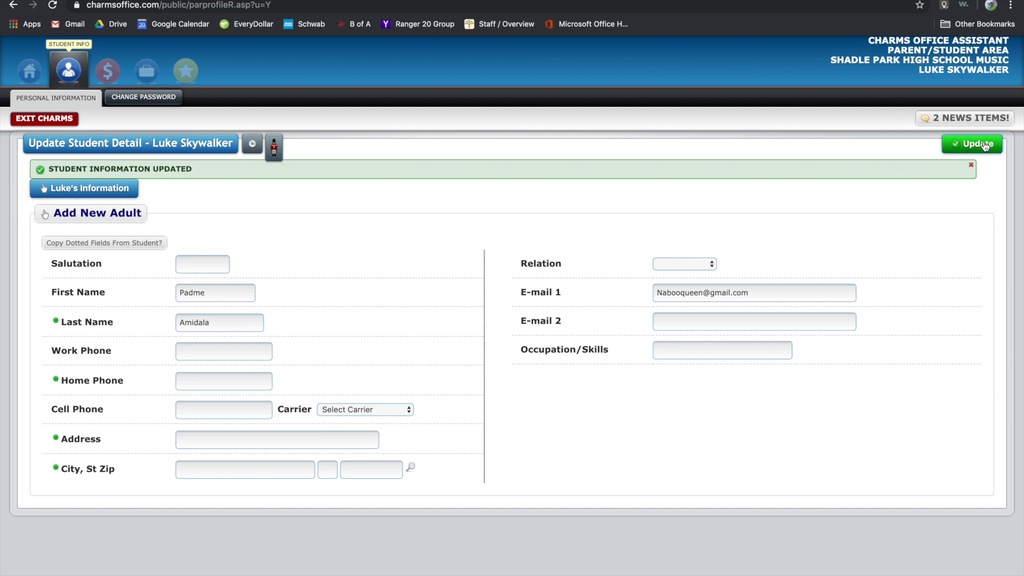
left_click(693, 269)
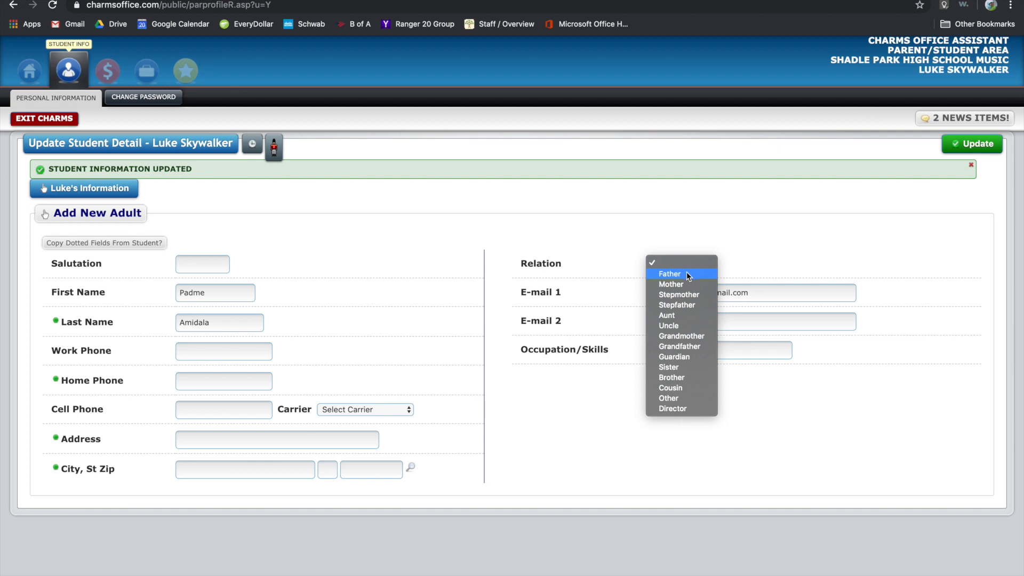
left_click(686, 283)
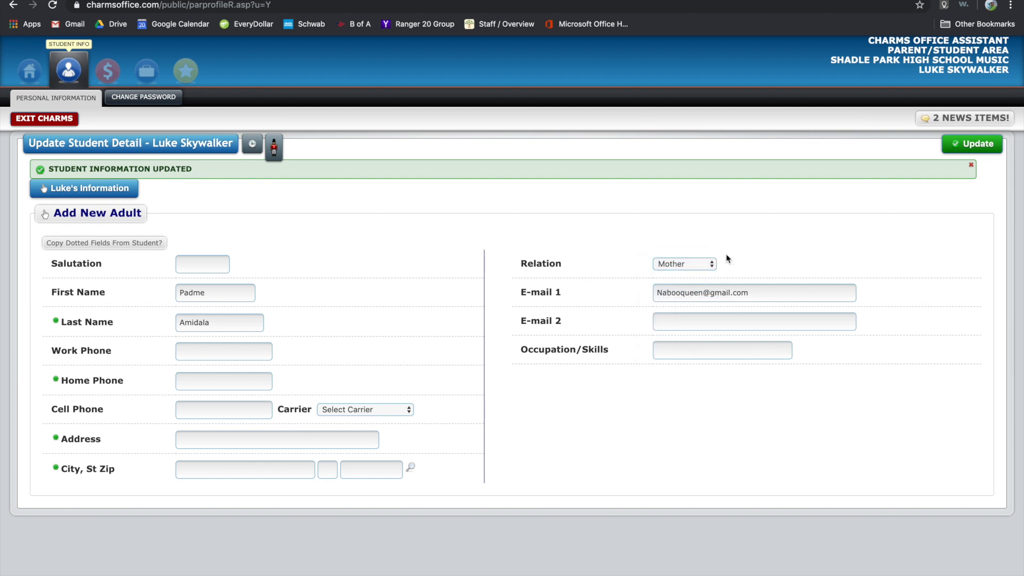
left_click(976, 143)
scroll(229, 384, "down", 1)
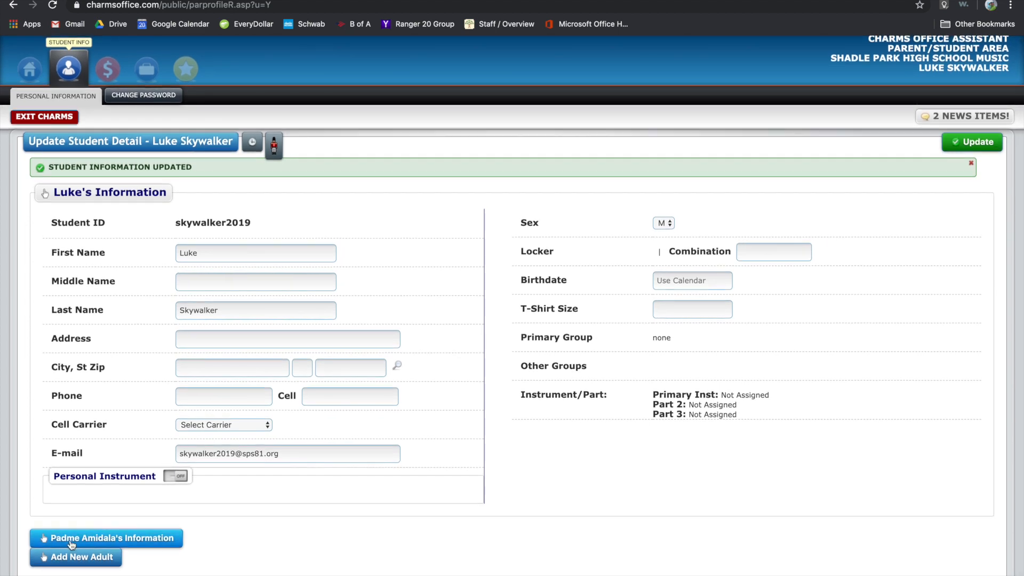
Start a second adult contact with the father's first and last name and Relation set to Father.
left_click(104, 557)
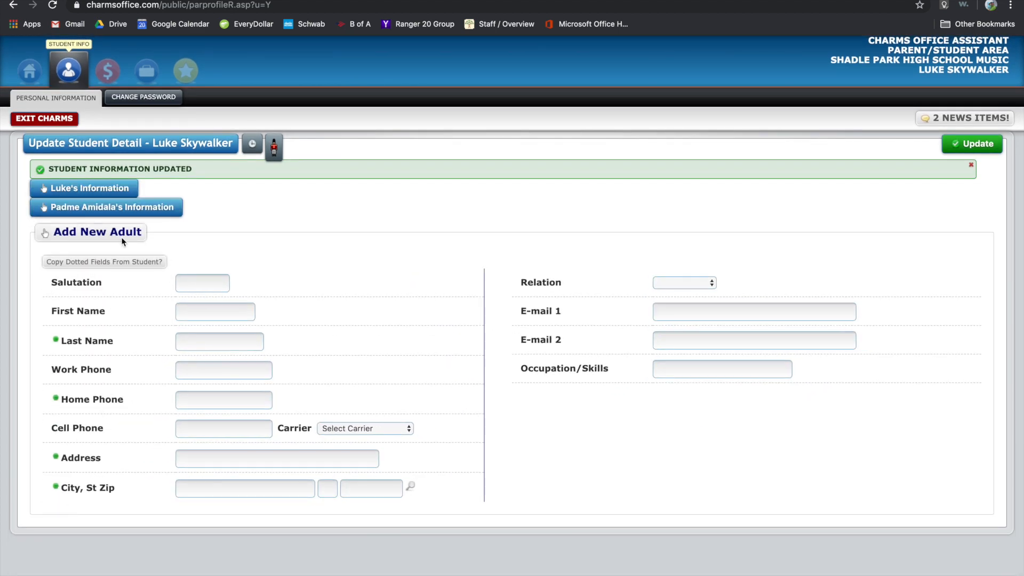
left_click(212, 283)
type("Anakin")
key("Tab")
type("Skywalker")
left_click(695, 282)
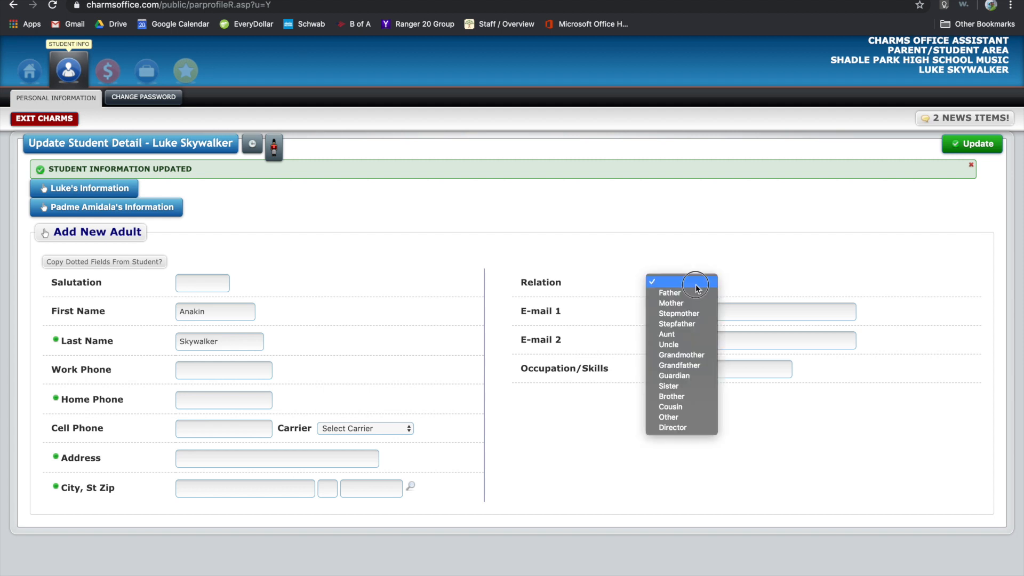
left_click(695, 294)
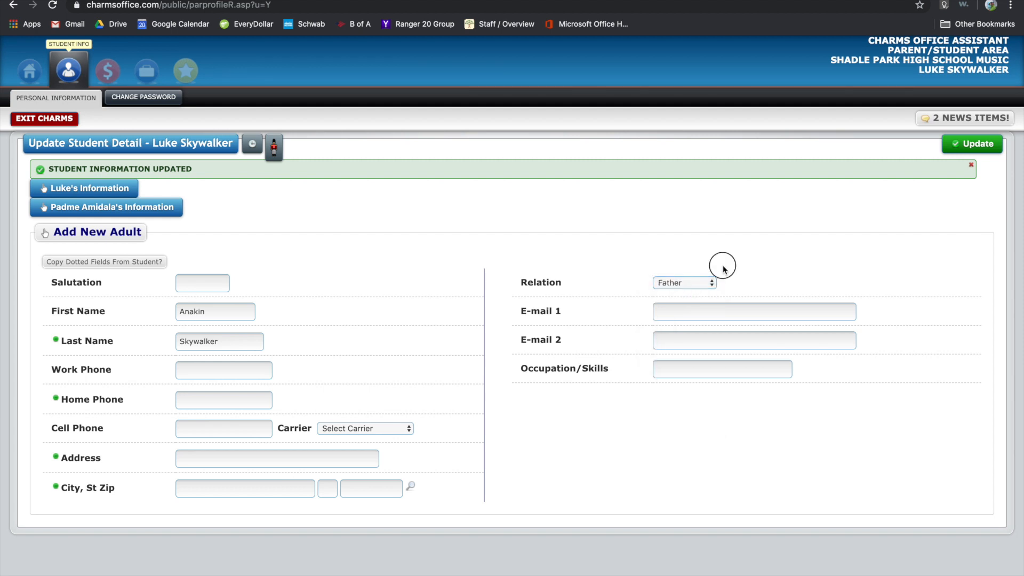
Enter the father's e-mail address in E-mail 1, correcting typos along the way.
left_click(708, 312)
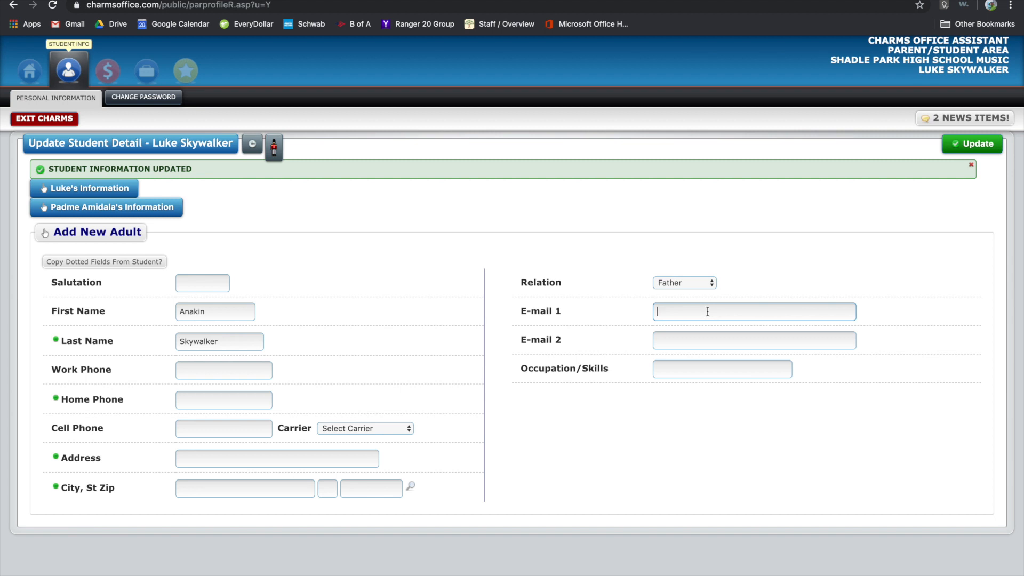
left_click(761, 263)
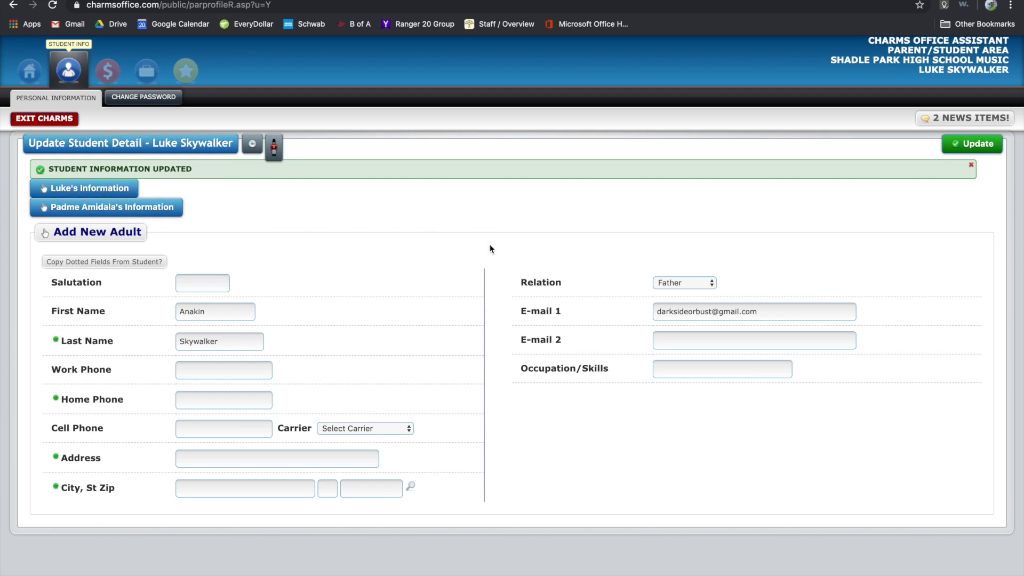
Save the father's contact, return to the Charms home page, and exit Charms.
left_click(976, 144)
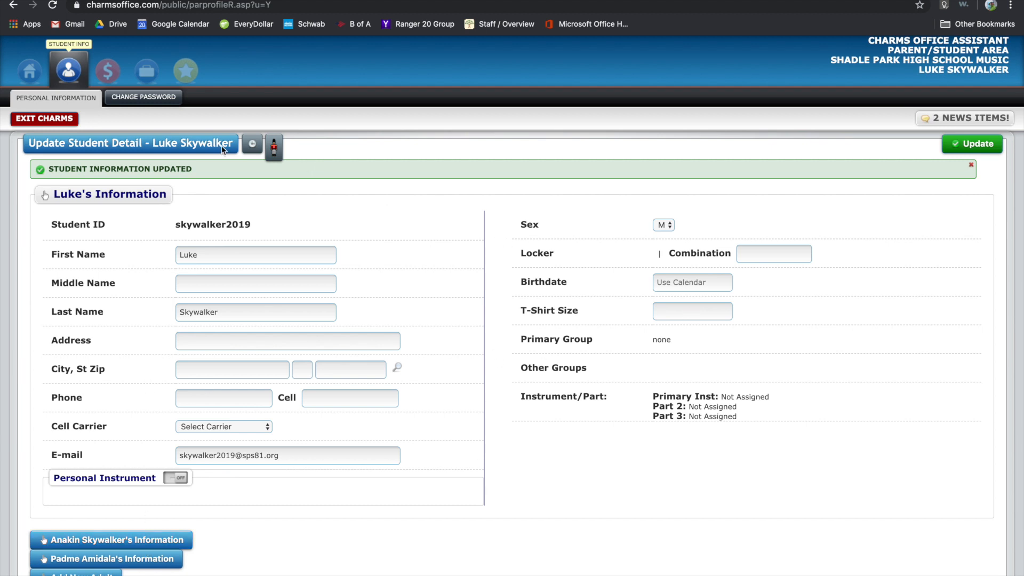
left_click(30, 68)
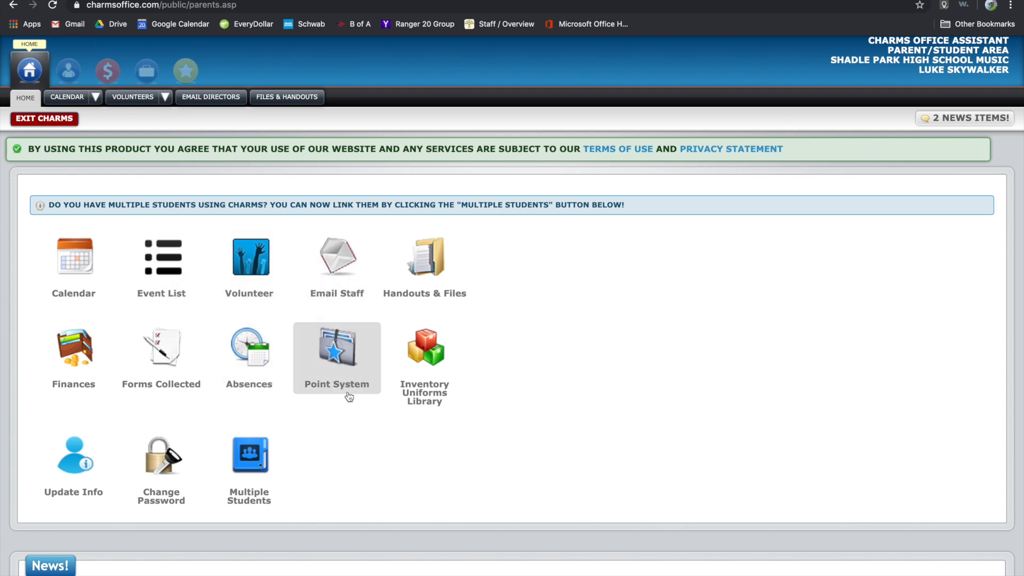
scroll(518, 424, "down", 3)
scroll(517, 424, "up", 3)
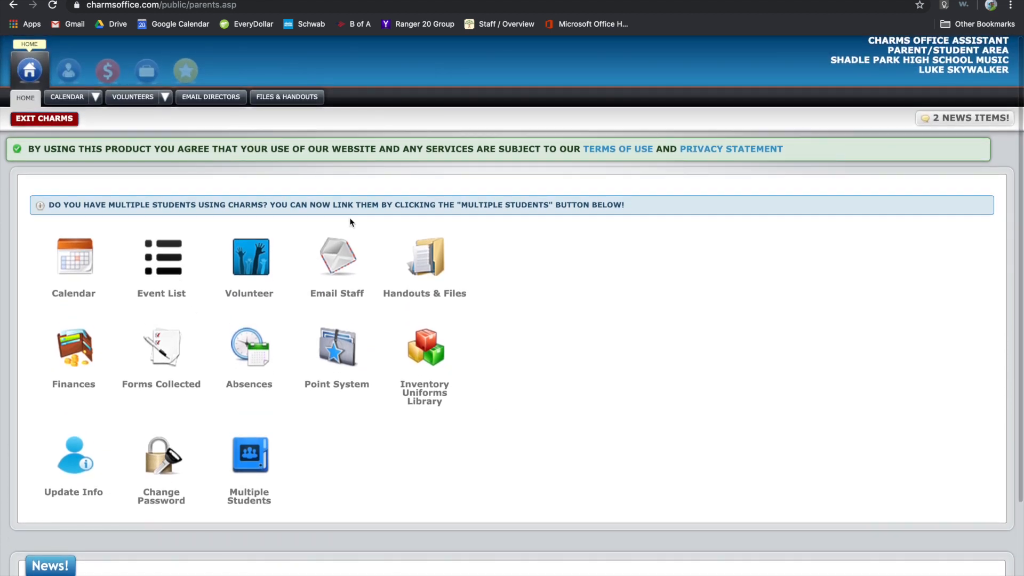
left_click(47, 119)
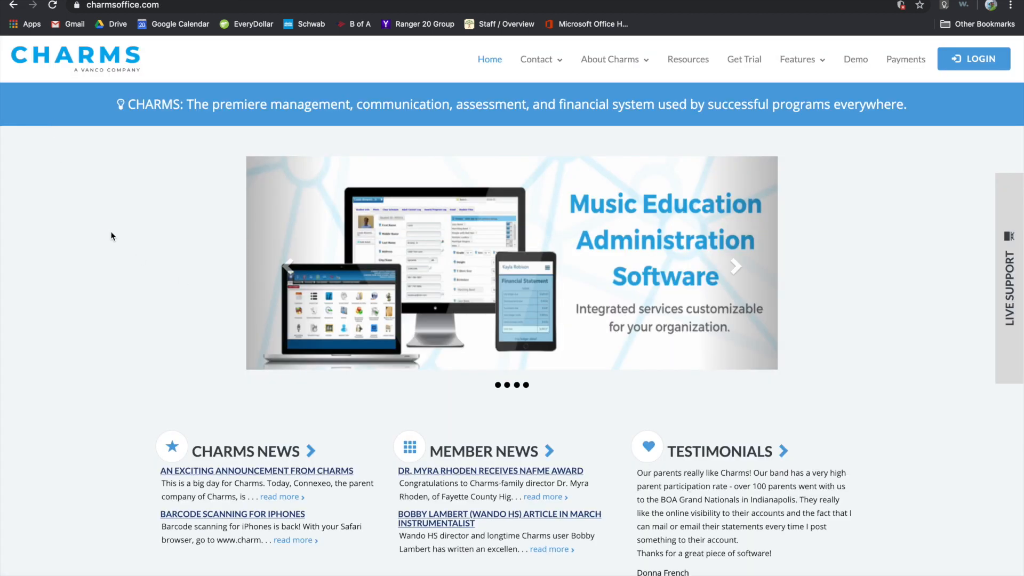